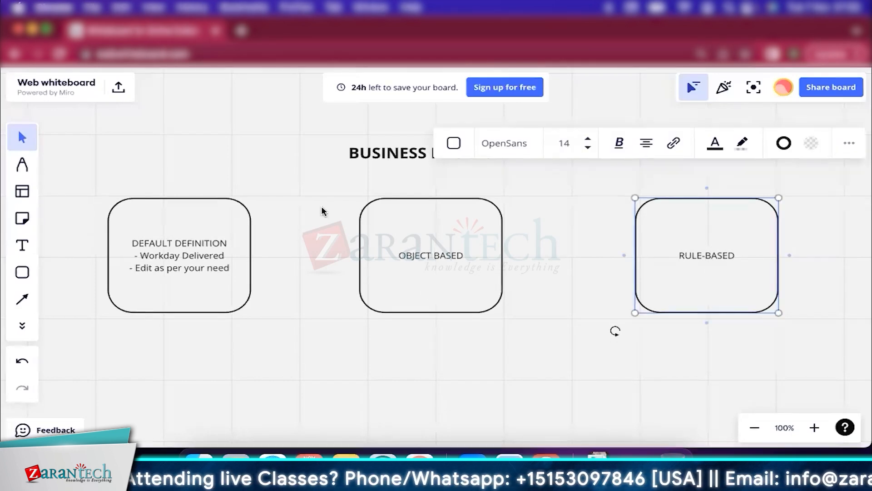
left_click(189, 226)
left_click(418, 272)
left_click(203, 240)
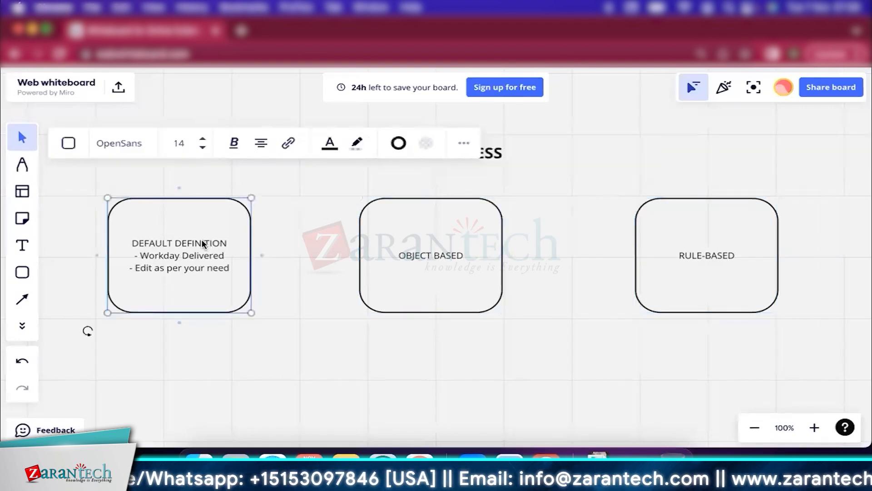
left_click(451, 274)
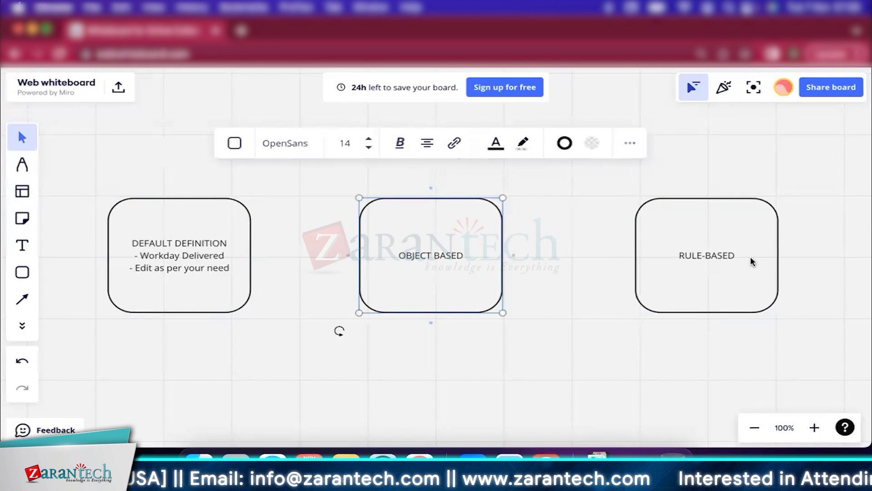
left_click(698, 272)
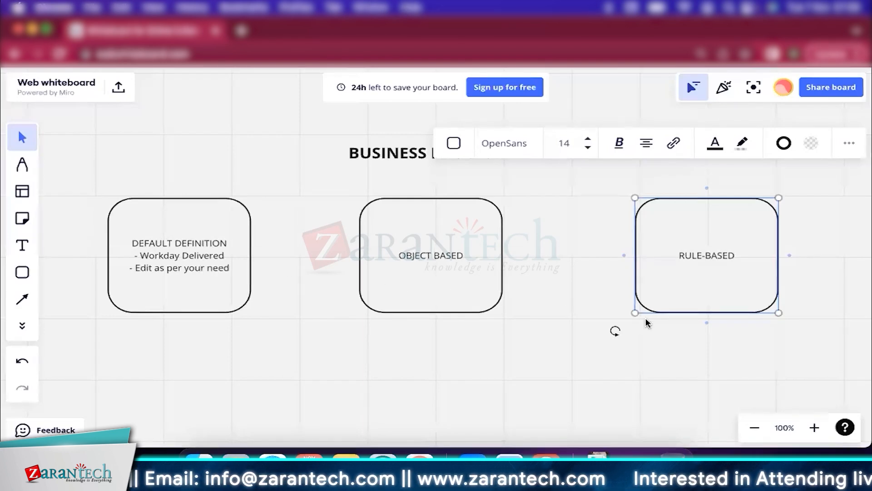
Make the "DEFAULT DEFINITION" heading in the first box bold
left_click(203, 281)
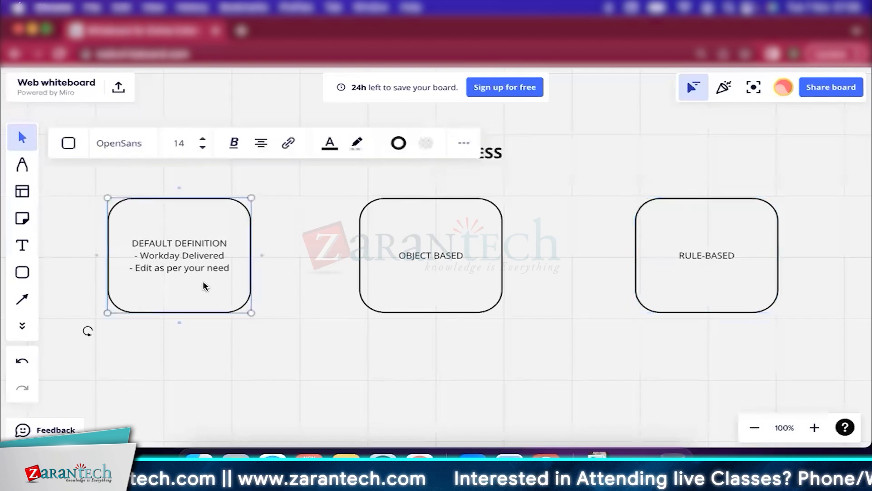
double_click(176, 245)
left_click(157, 243)
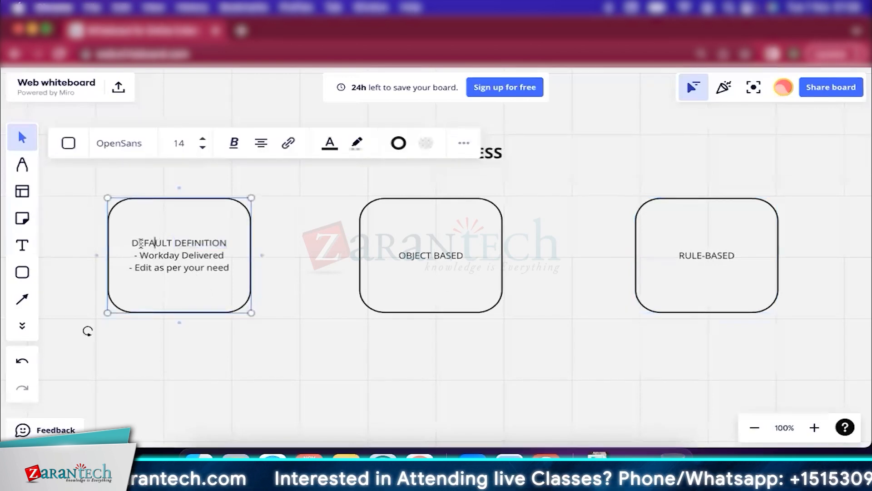
left_click_drag(131, 243, 224, 242)
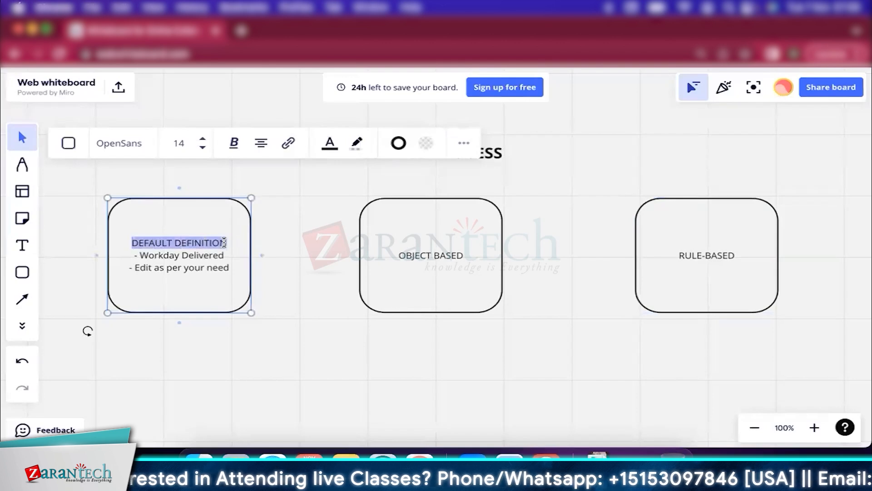
key("super+b")
left_click(220, 230)
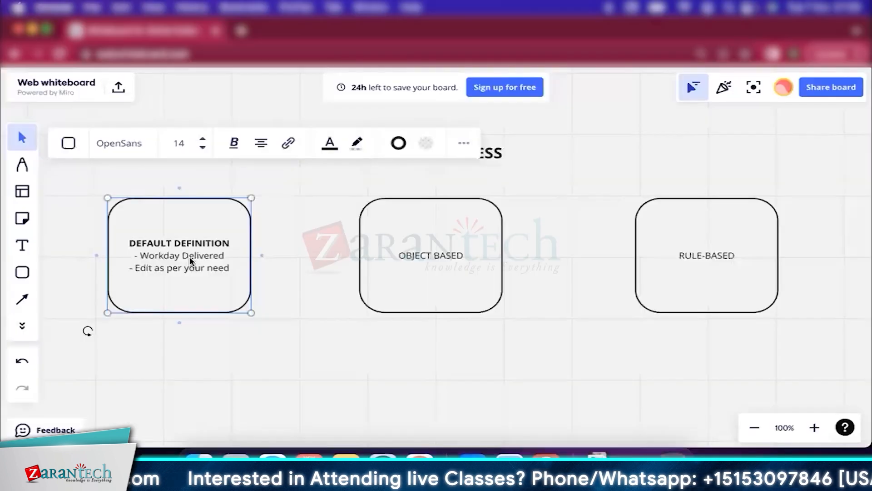
double_click(190, 256)
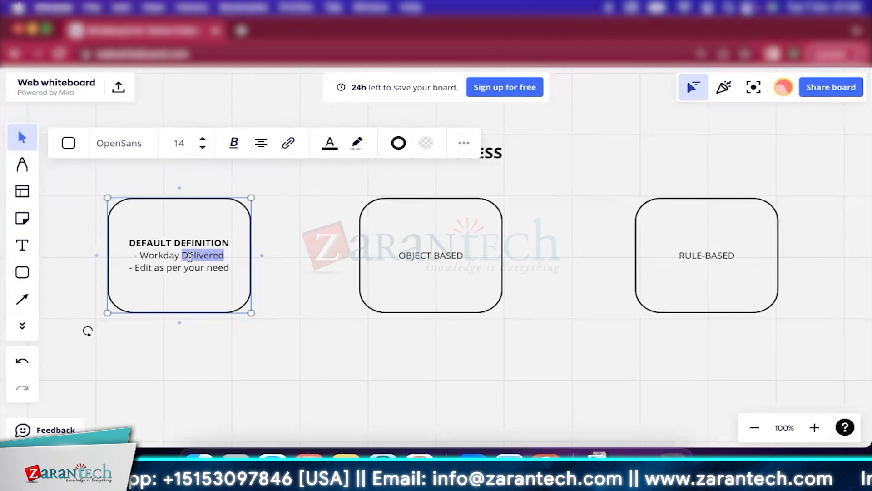
left_click(155, 270)
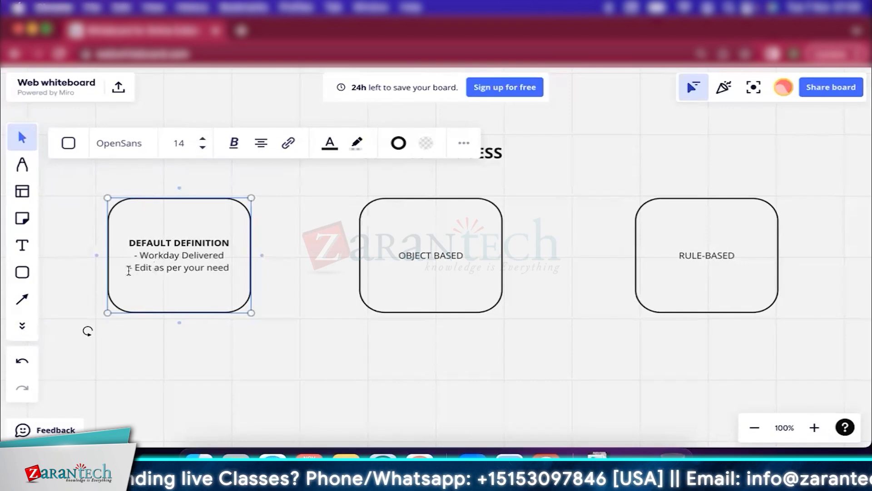
left_click(136, 267)
left_click_drag(136, 268, 232, 277)
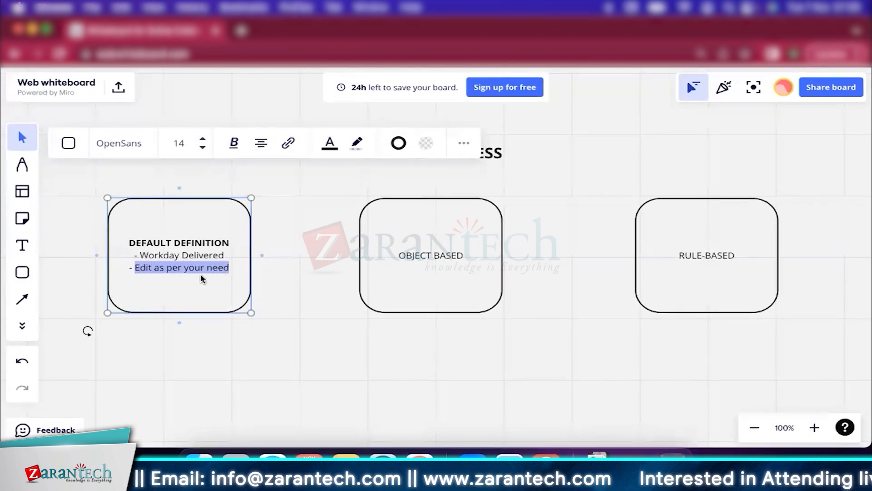
left_click_drag(129, 242, 221, 241)
left_click(229, 267)
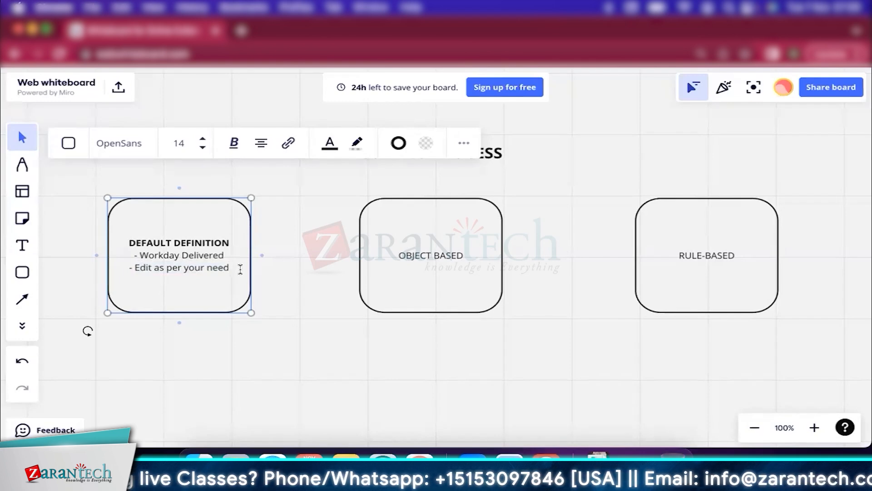
left_click_drag(128, 241, 228, 241)
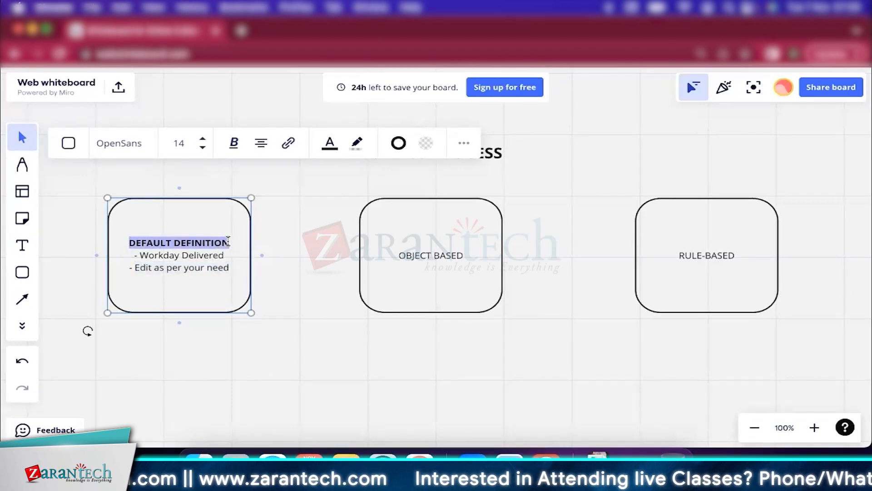
Add the line "- Business Process Administrator (User-Based)" at the end of the Default Definition box
left_click(239, 267)
key("Return")
type("- Busin")
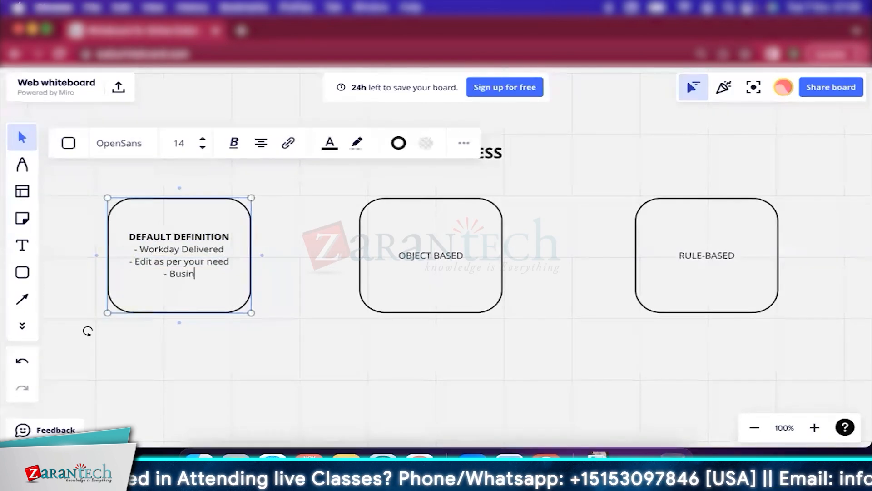
type("ess Process")
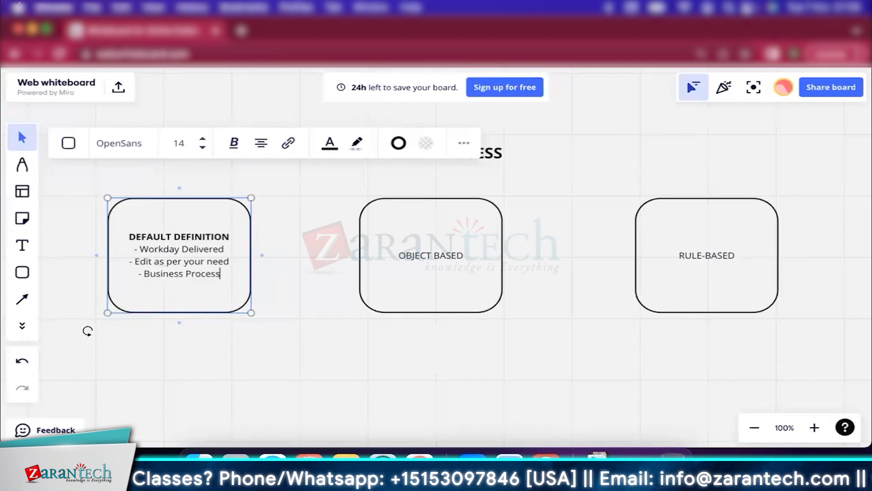
type(" Prodess Administrator")
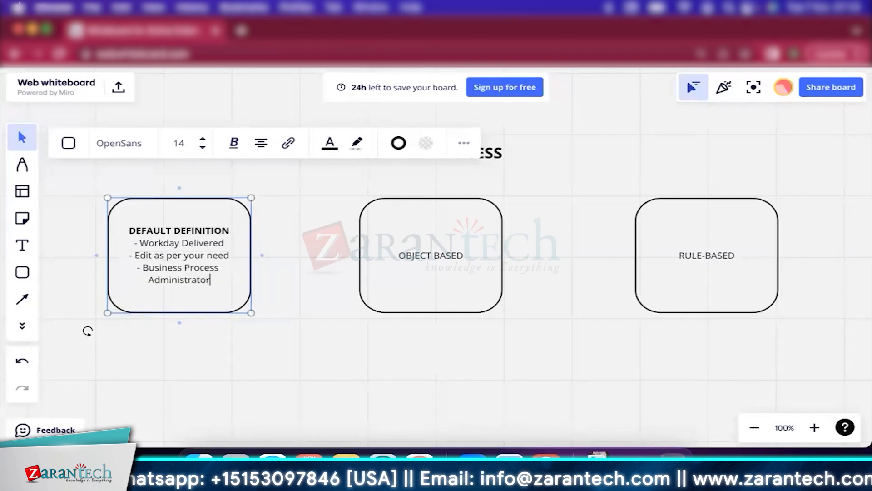
type(" (")
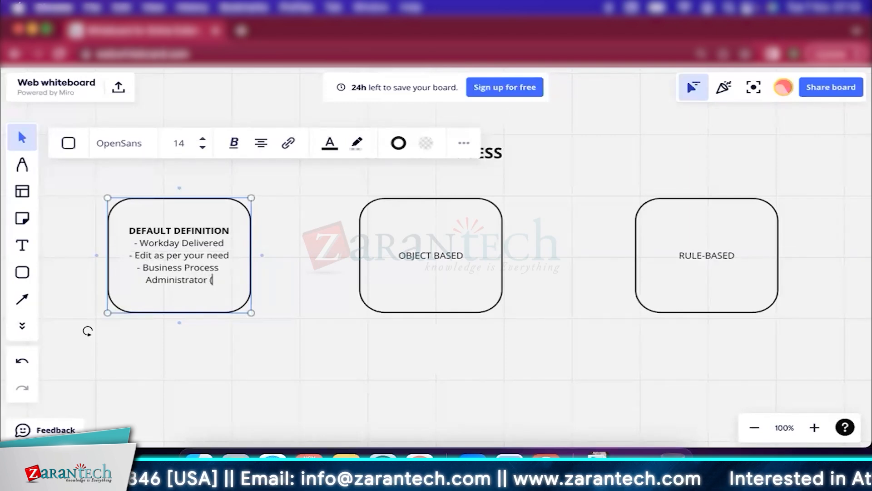
type("User-Based)")
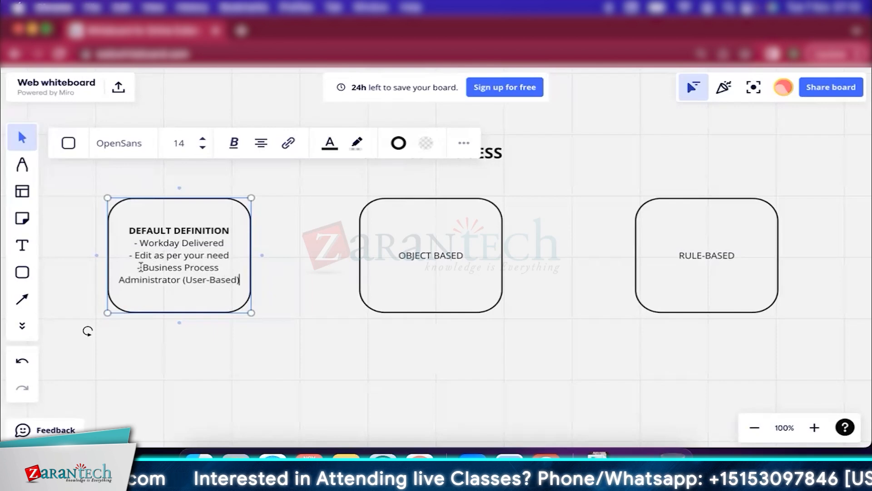
left_click_drag(145, 270, 229, 273)
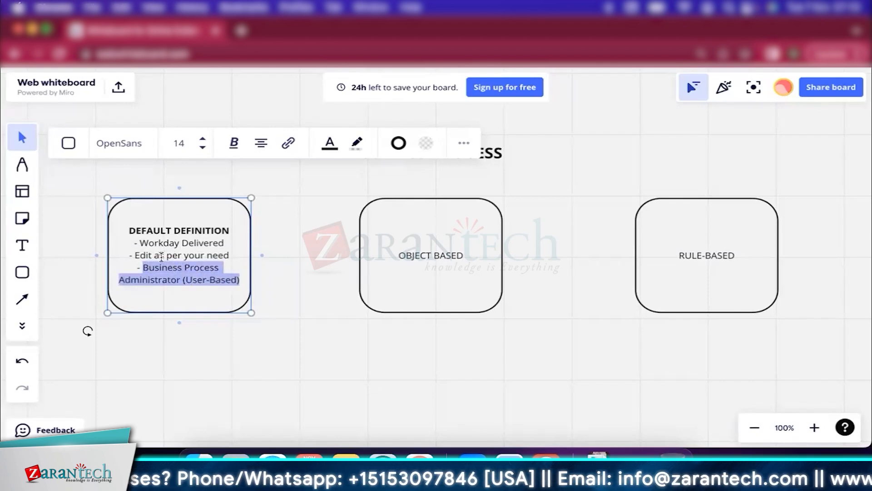
Change the middle box's heading to "OBJECT - BASED" and add the line "- Supervisory Organization" below it
left_click(448, 256)
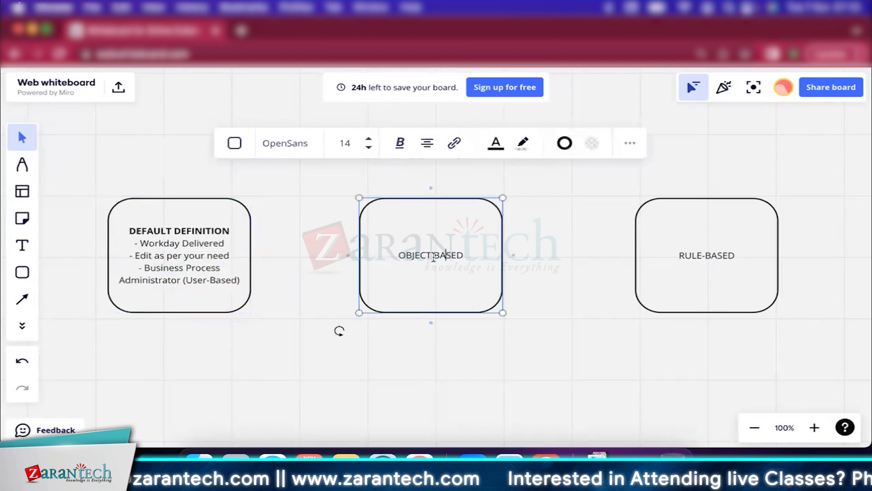
left_click(434, 256)
type("-")
left_click(477, 255)
key("Return")
type("- Supervisory")
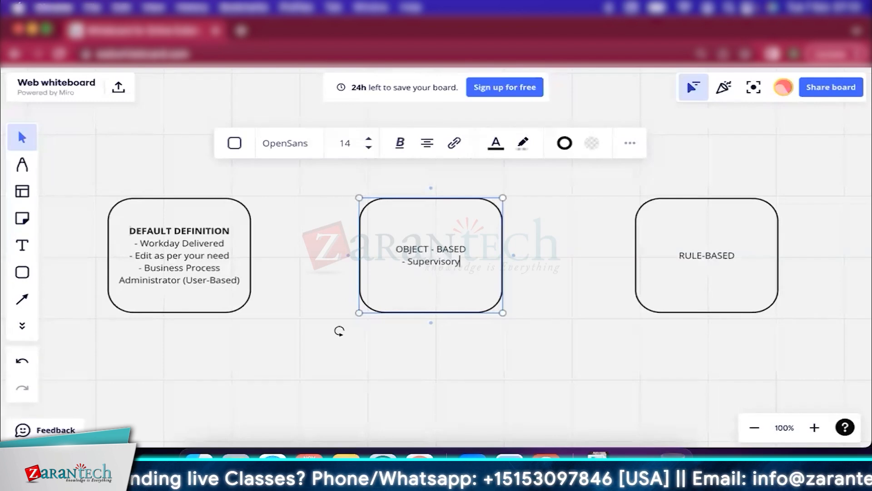
type(" Organization")
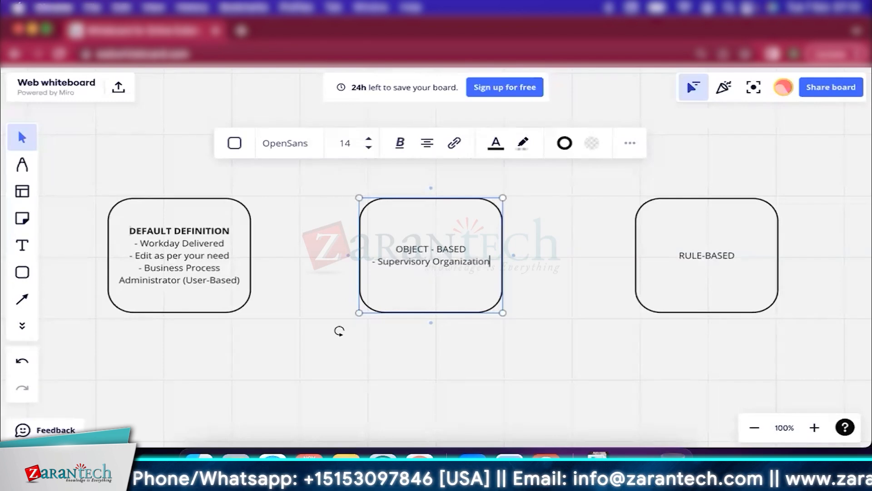
right_click(453, 262)
left_click(424, 280)
Add the line "- Copy from Default Definition" below "- Supervisory Organization" in the middle box
left_click(498, 261)
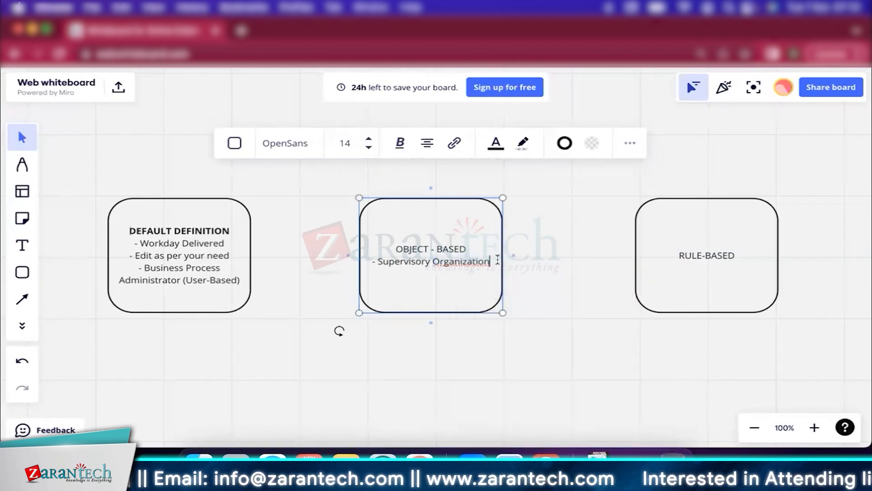
key("Return")
type("- Cop")
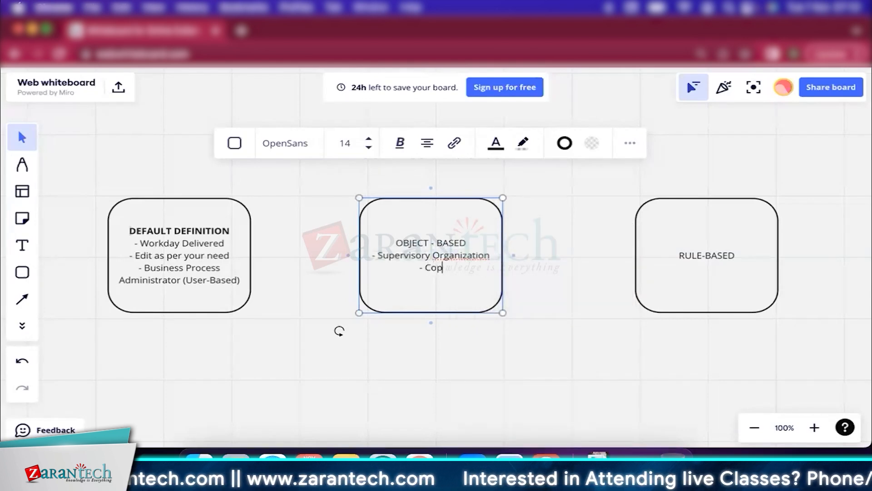
type("y from Defa")
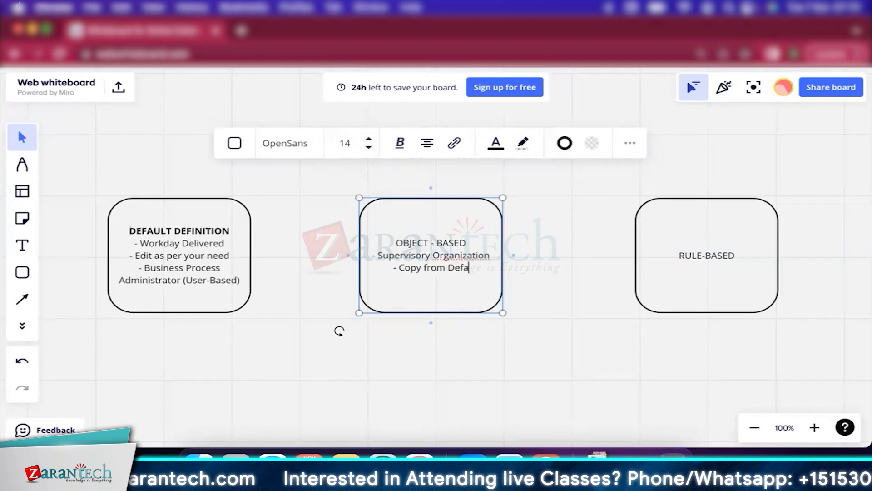
type("ult Definition")
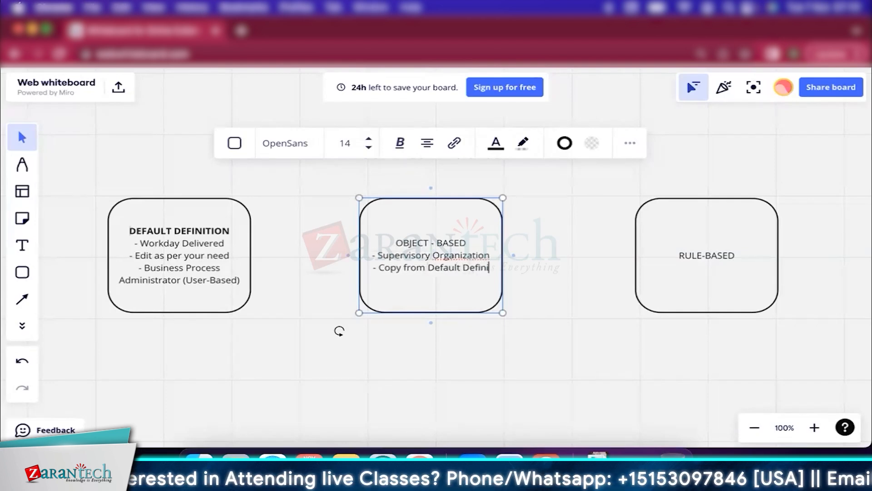
Add the line "- Specific to Sup Org only" to the middle box and make its "OBJECT - BASED" heading bold
key("Return")
type("- Specif")
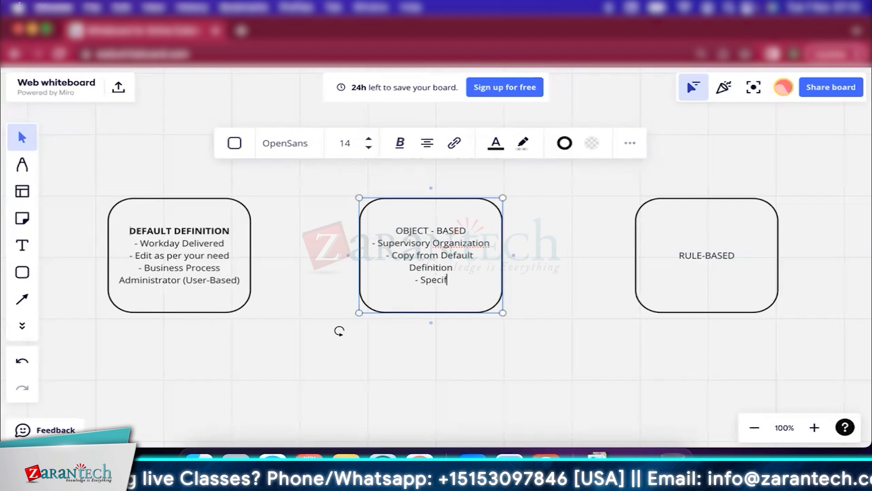
type("ic to ")
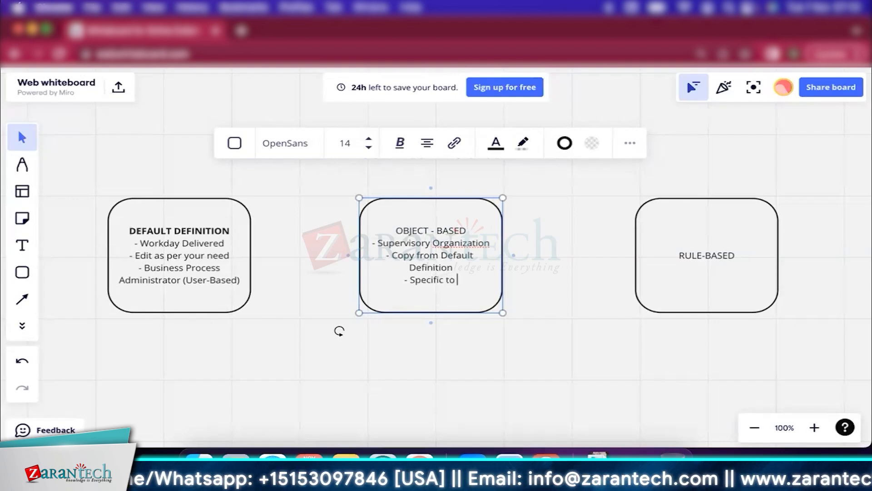
type("Sup Org only")
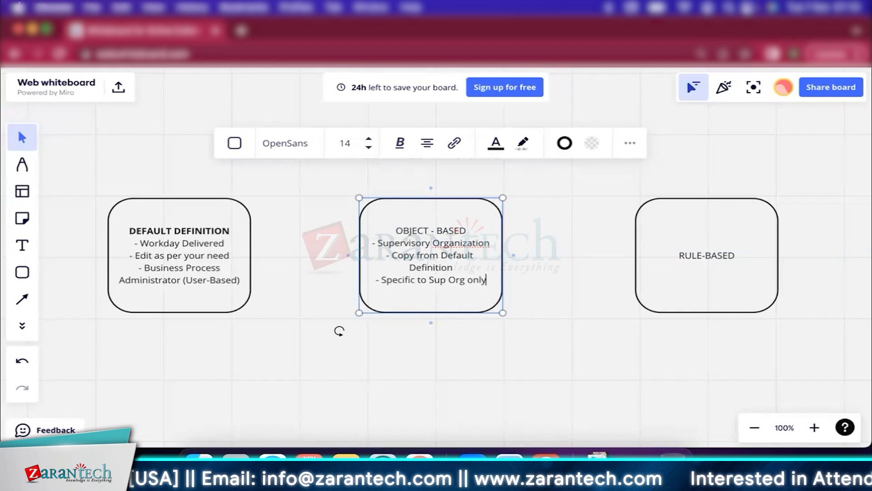
left_click_drag(395, 231, 478, 229)
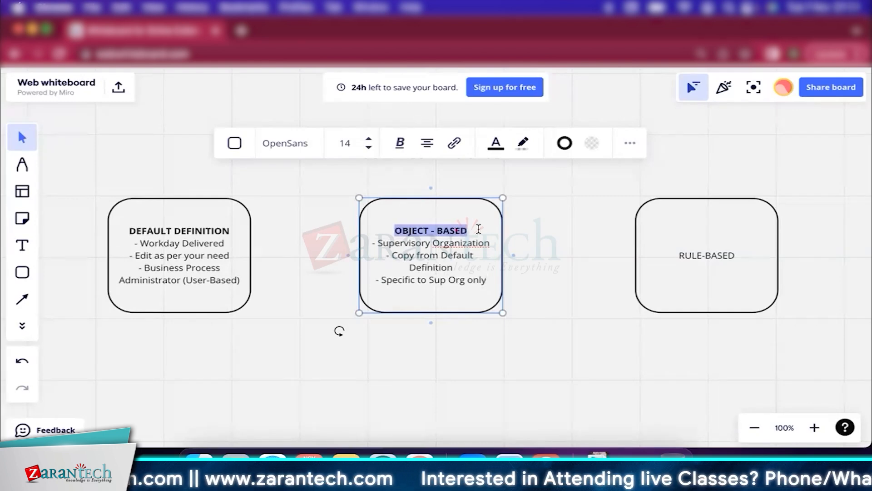
left_click(426, 279)
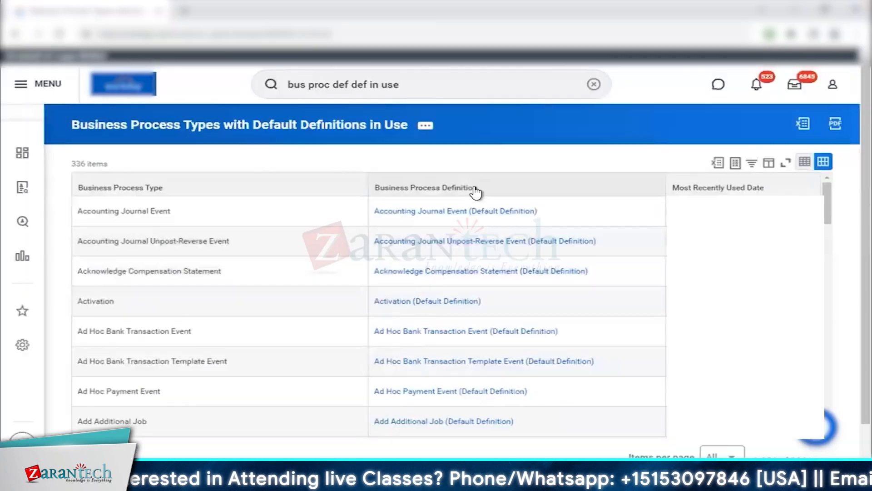
In Workday, filter the report's Business Process Definition column for "Hire (Default Definition)" and open that definition
left_click(473, 188)
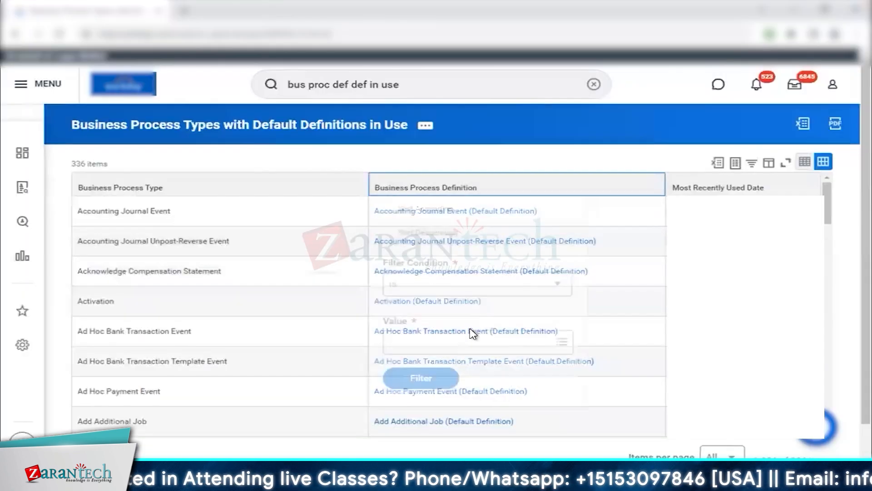
left_click(459, 343)
type("hire")
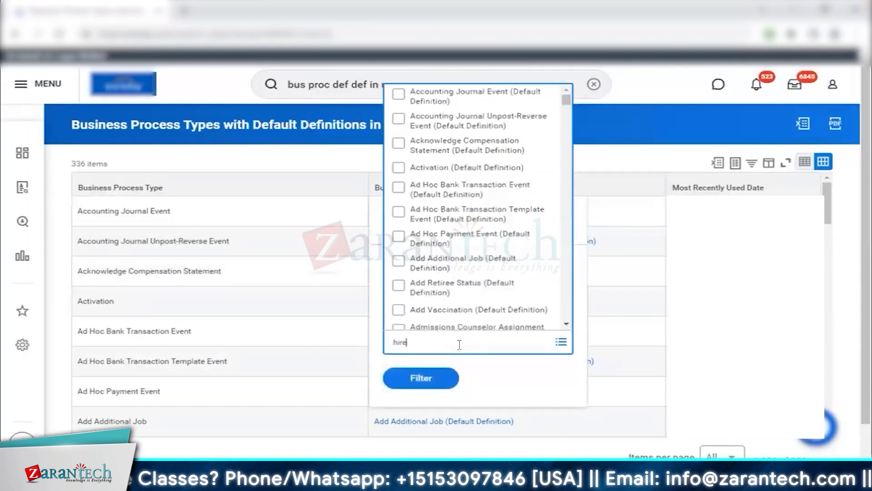
key("Return")
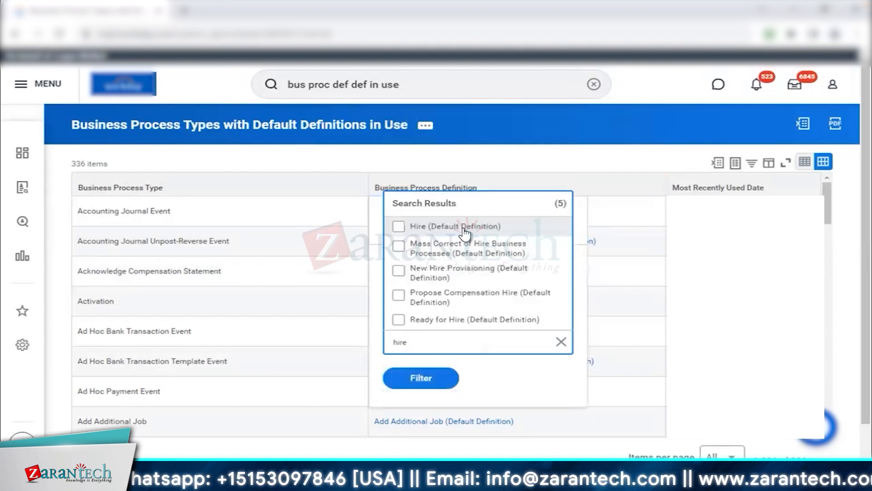
left_click(457, 226)
left_click(434, 400)
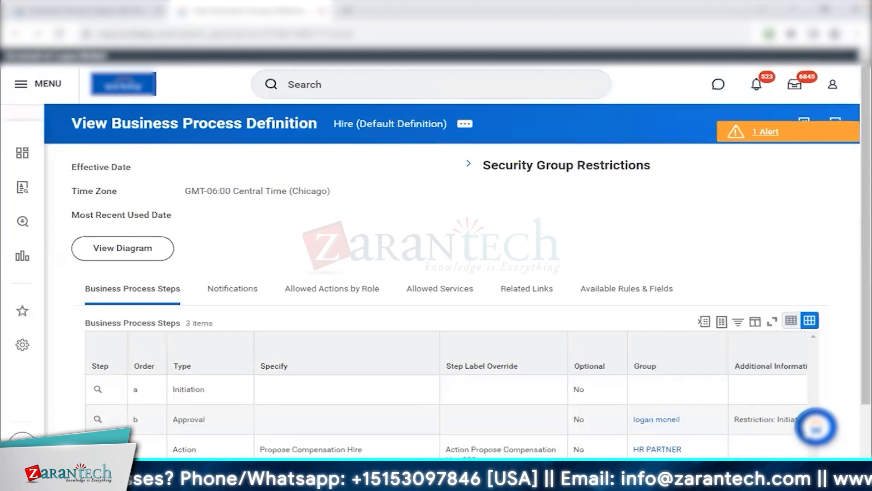
left_click_drag(87, 289, 552, 289)
left_click(410, 224)
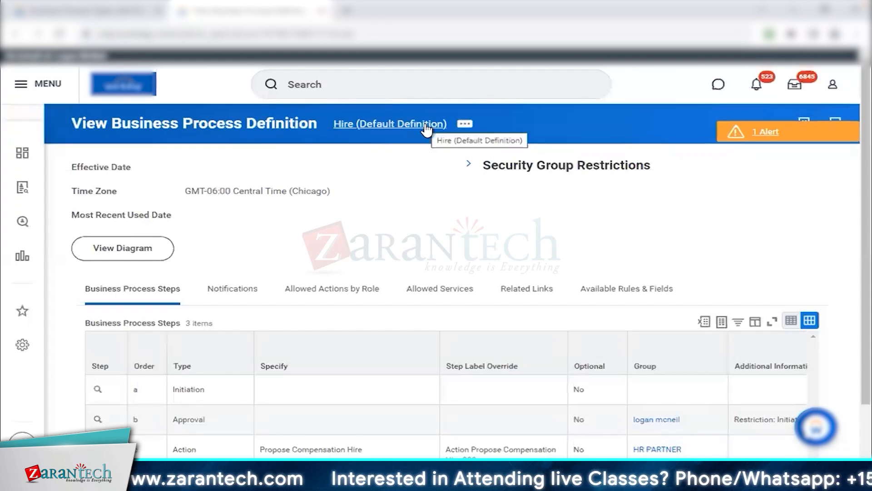
Start Copy or Link Business Process Definition for the Hire default definition and choose Copy Workflow Definition to Business Object
left_click(465, 124)
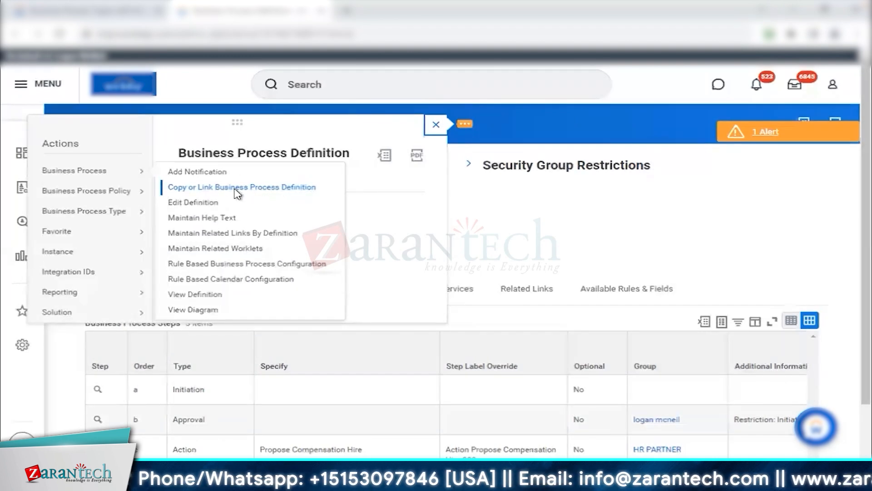
left_click(237, 194)
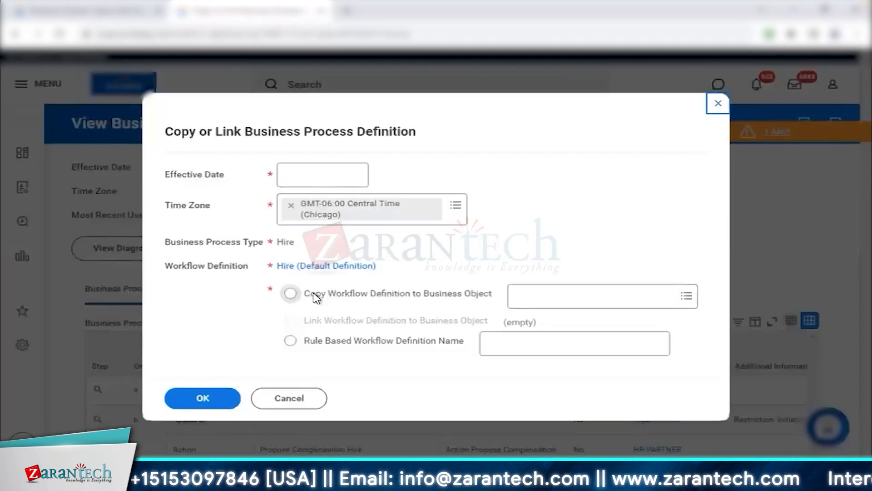
left_click_drag(306, 295, 489, 296)
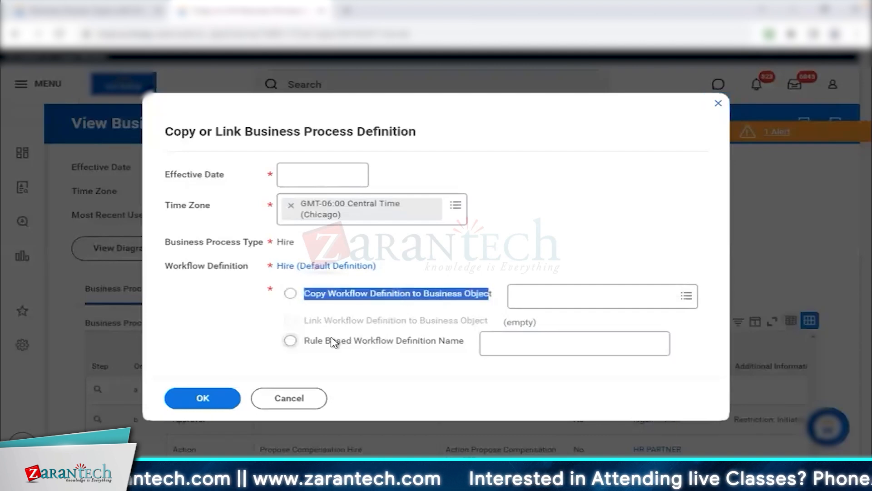
left_click_drag(310, 342, 431, 342)
left_click_drag(322, 295, 414, 296)
left_click(414, 296)
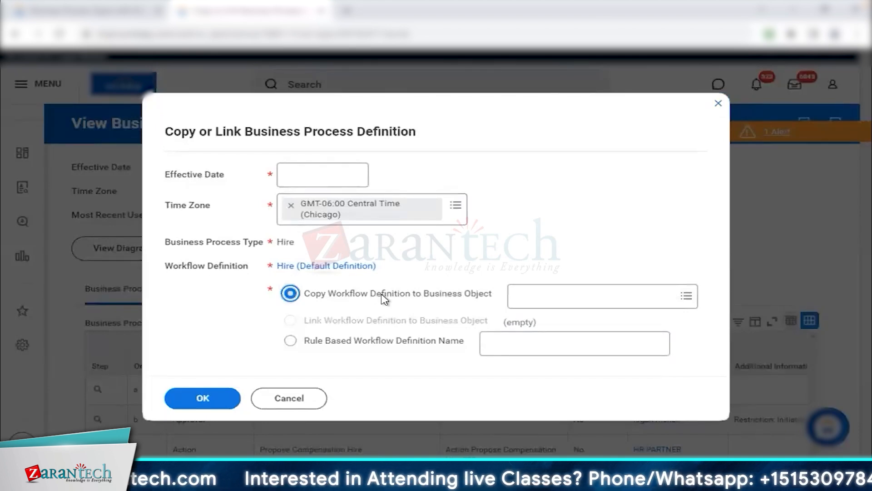
left_click_drag(424, 296, 496, 300)
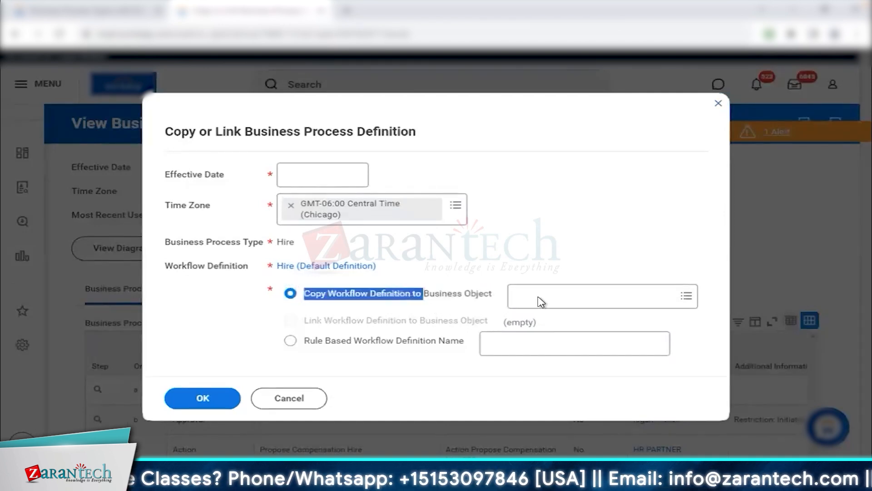
Try to find the target business object by searching for "amex"
left_click(554, 298)
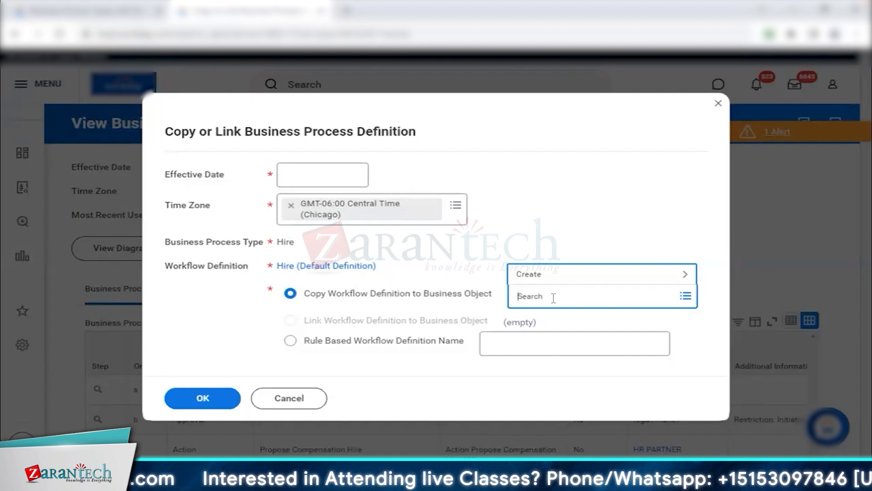
type("velvet")
key("Return")
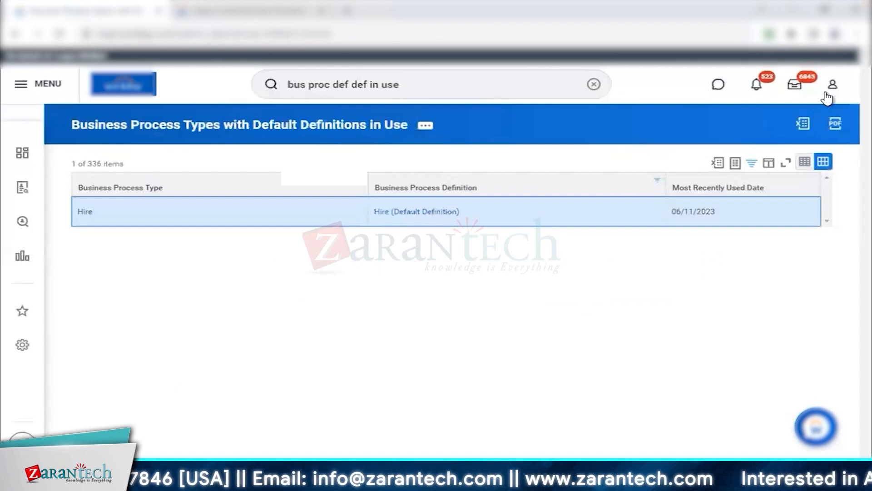
Open the current worker's profile in a new tab to check the supervisory organization
right_click(827, 98)
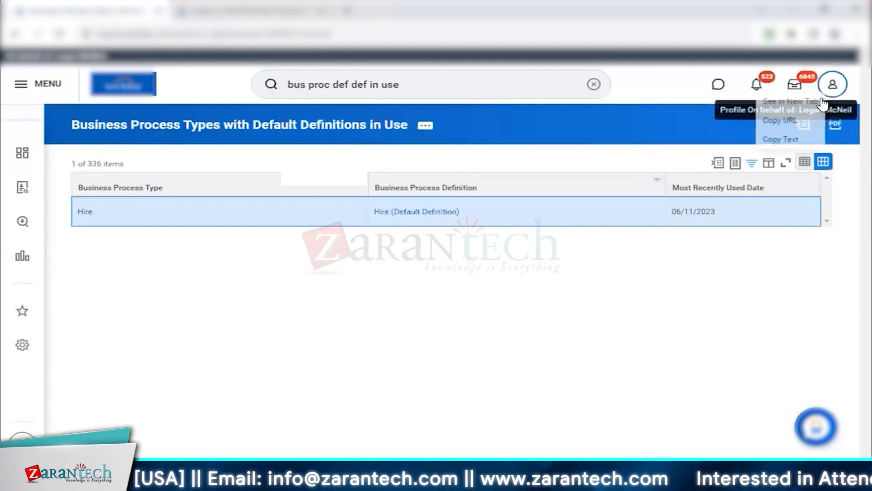
left_click(804, 109)
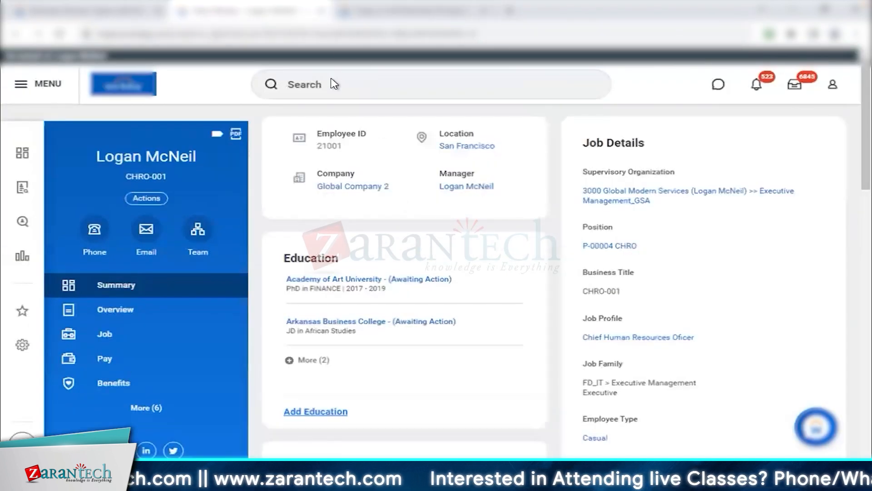
left_click(332, 82)
type("velvet")
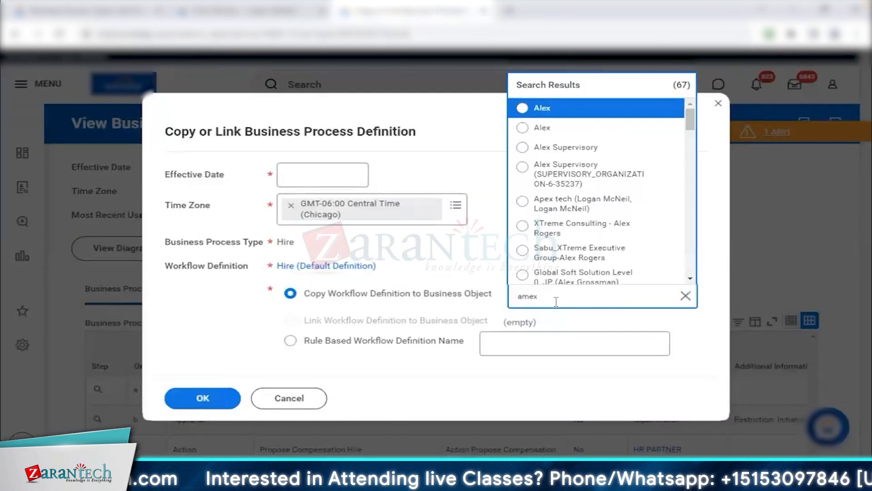
Search the business objects for "global modern" and select Global Modern Tech INC as the copy target
key("ctrl+a")
key("BackSpace")
type("global modern")
key("Return")
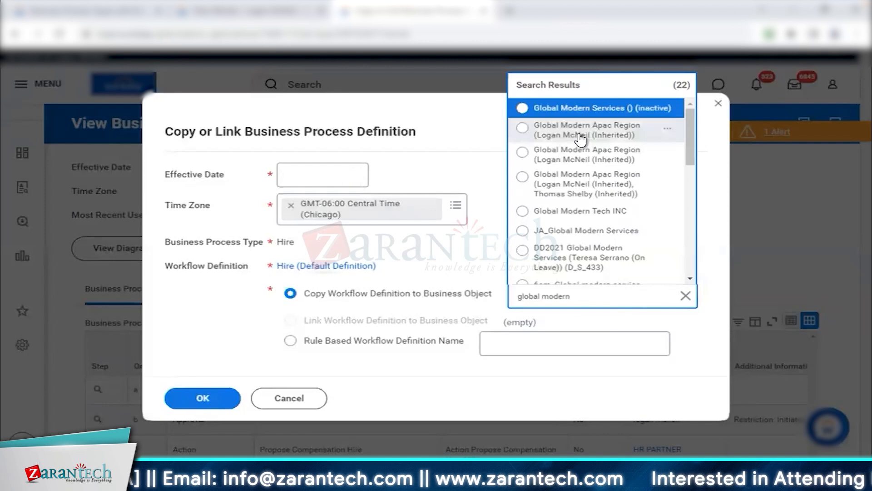
left_click(589, 215)
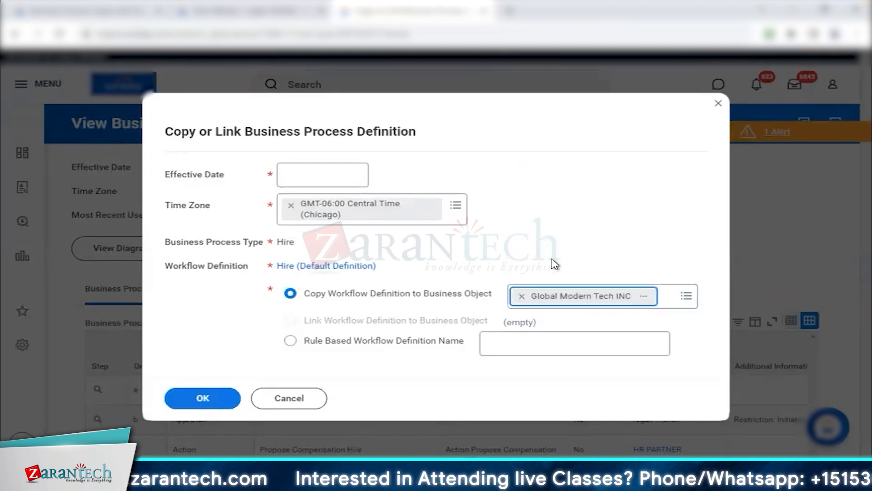
Check the object type of Global Modern Tech INC in its details and close them
left_click(643, 298)
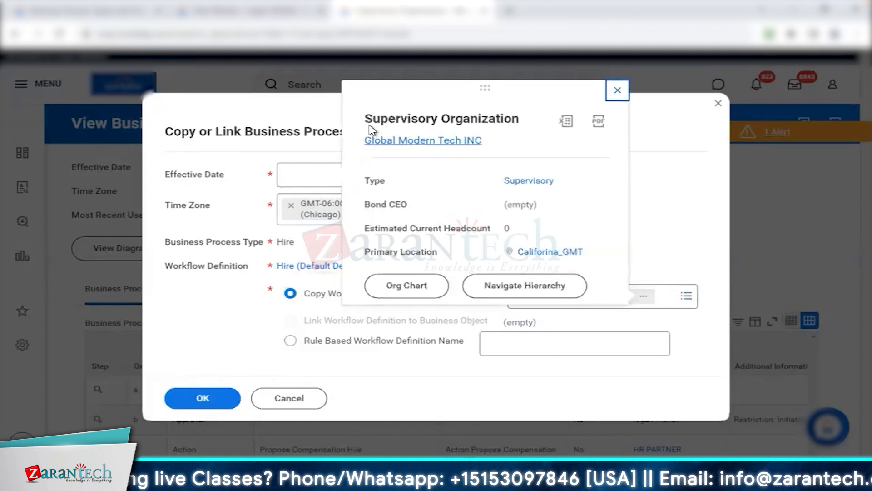
left_click_drag(365, 119, 512, 119)
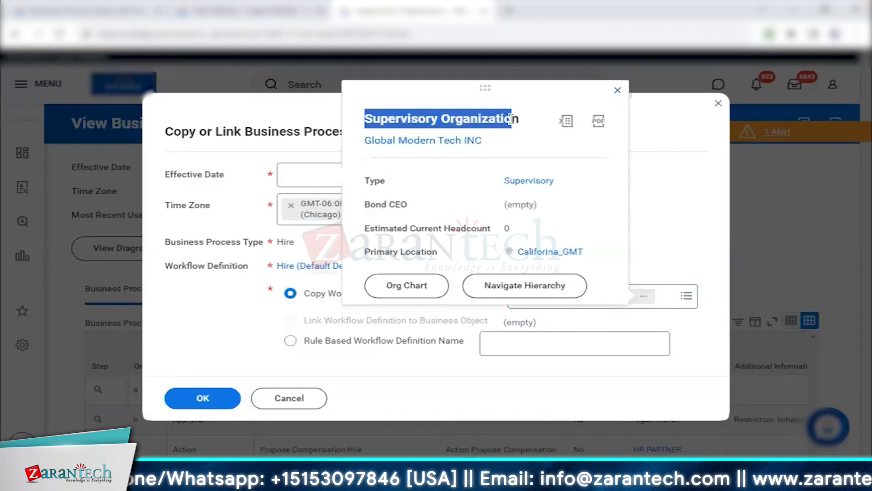
left_click(618, 91)
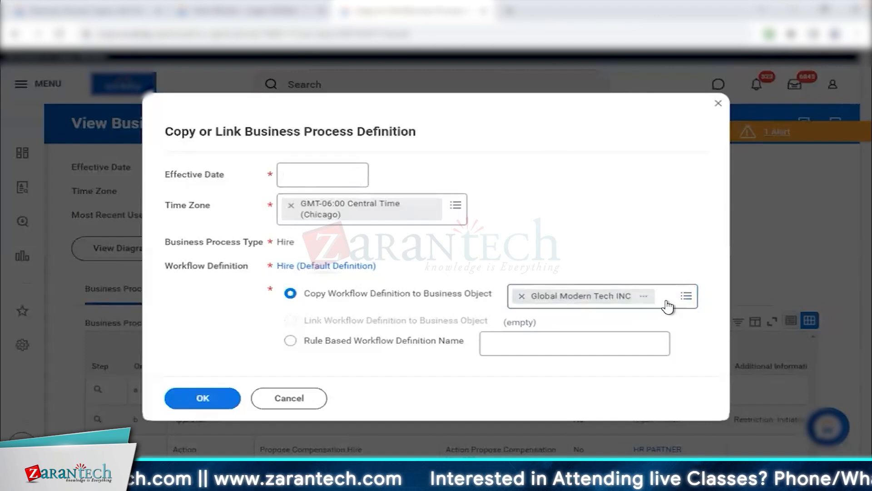
mouse_move(668, 306)
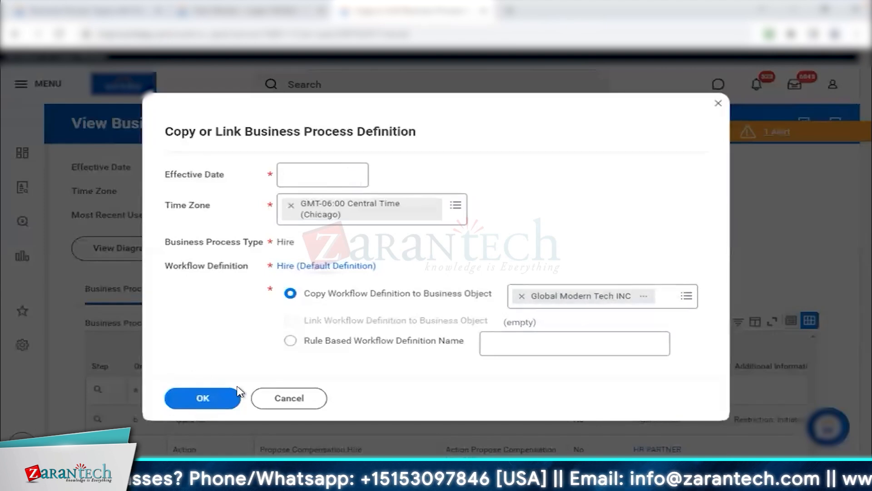
Proceed with copying the Hire definition to Global Modern Tech INC and review the copy's business object and process steps
left_click(204, 401)
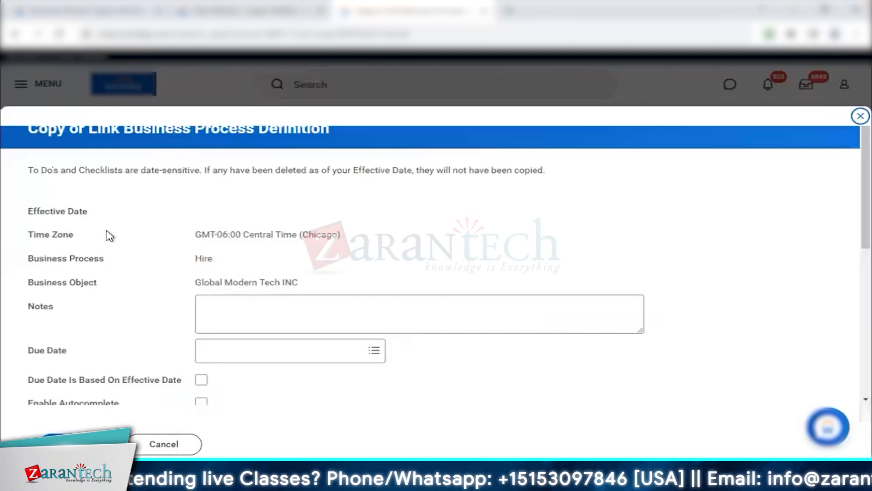
triple_click(90, 285)
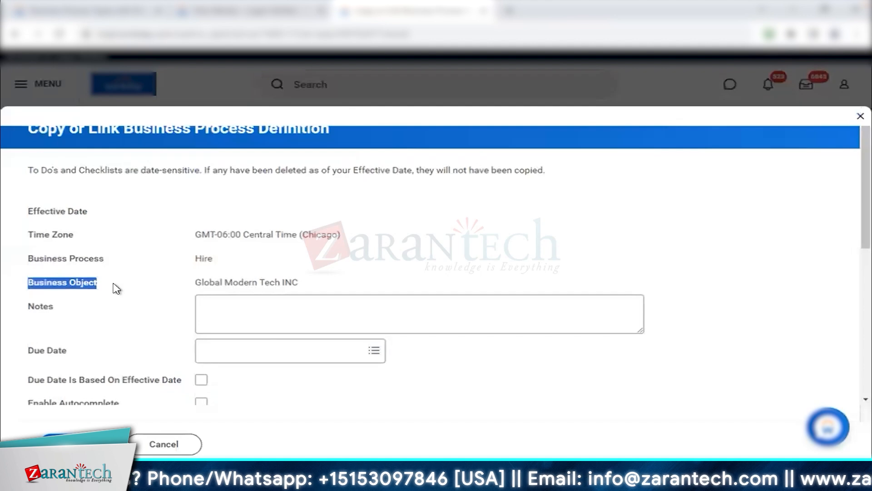
left_click_drag(196, 282, 301, 285)
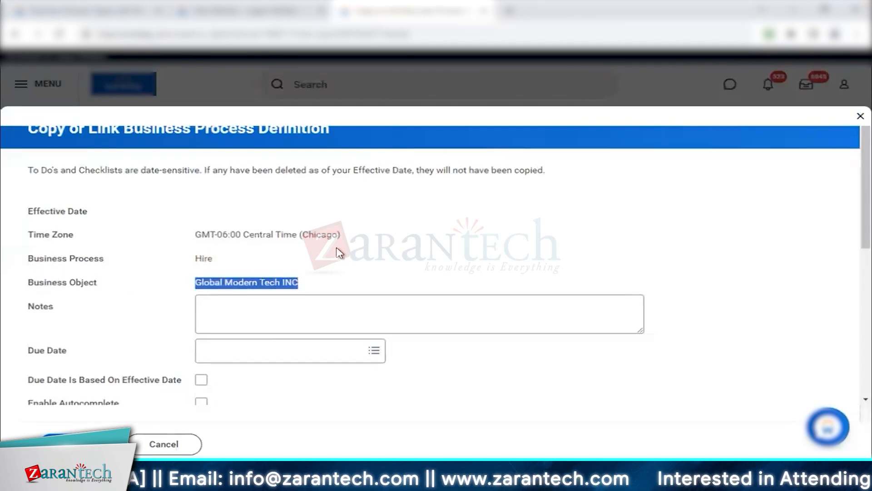
scroll(339, 252, "down", 3)
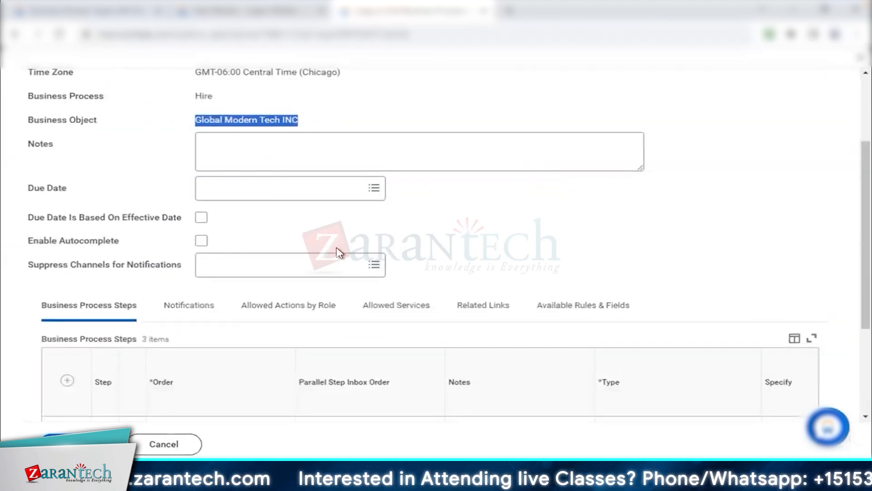
scroll(339, 252, "down", 3)
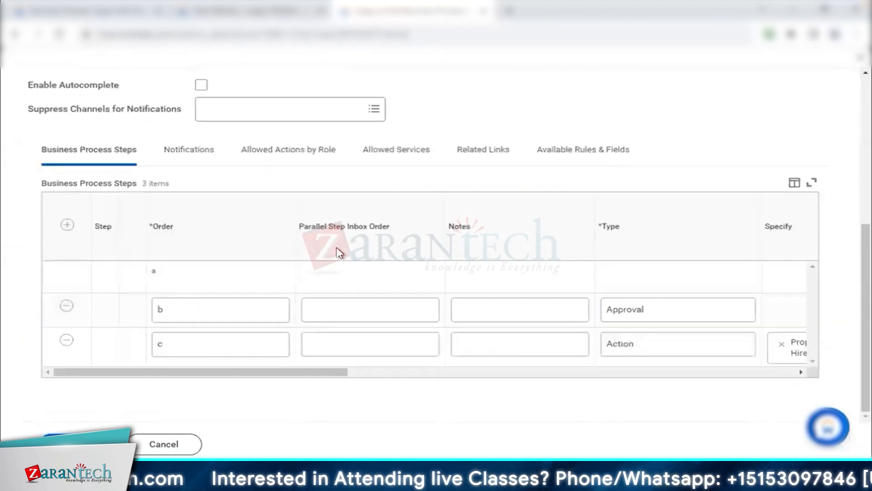
Remove Action step c and Approval step b from the copied Hire definition and submit it
left_click(66, 340)
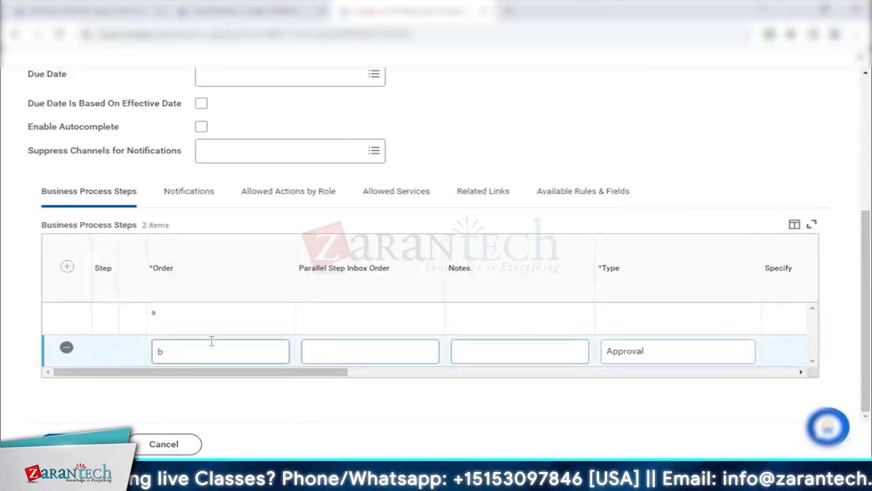
left_click(67, 348)
left_click(78, 444)
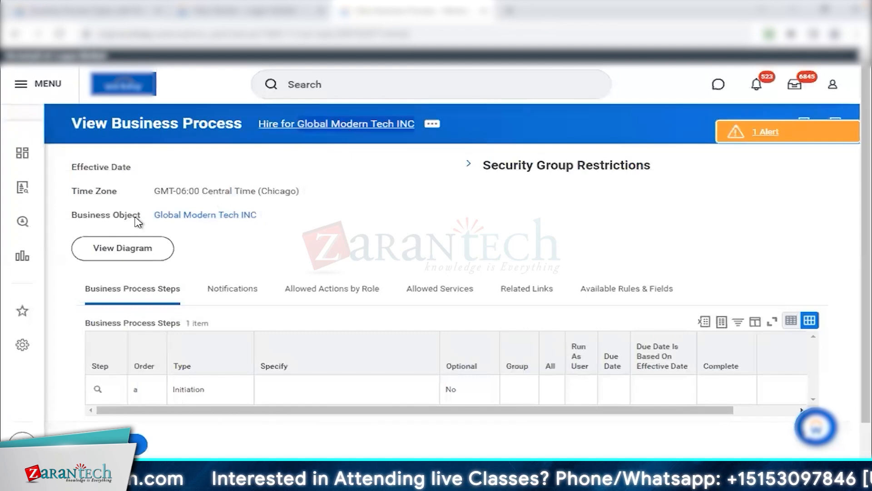
Examine the Business Object of the new Hire definition for Global Modern Tech INC
left_click_drag(74, 220, 263, 219)
left_click(384, 244)
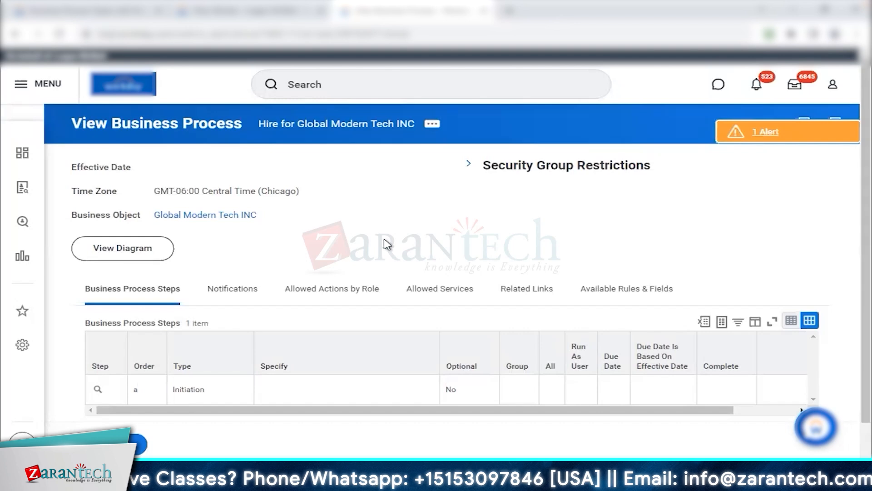
left_click_drag(72, 216, 145, 224)
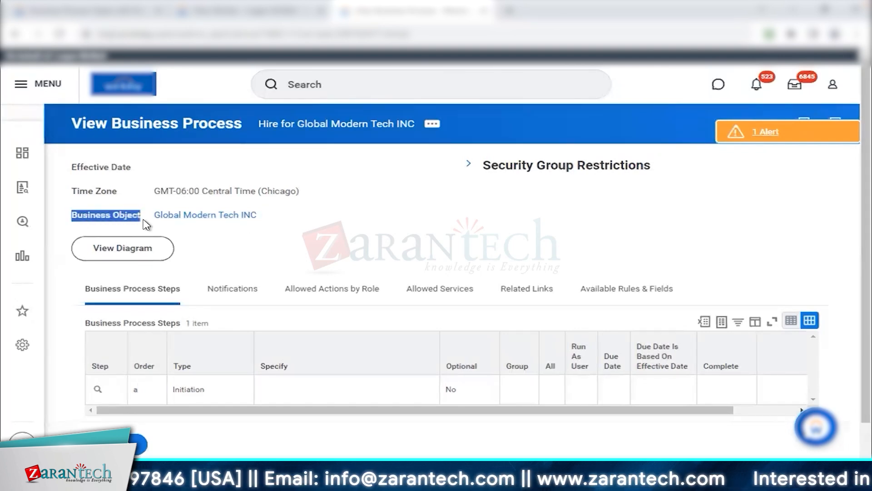